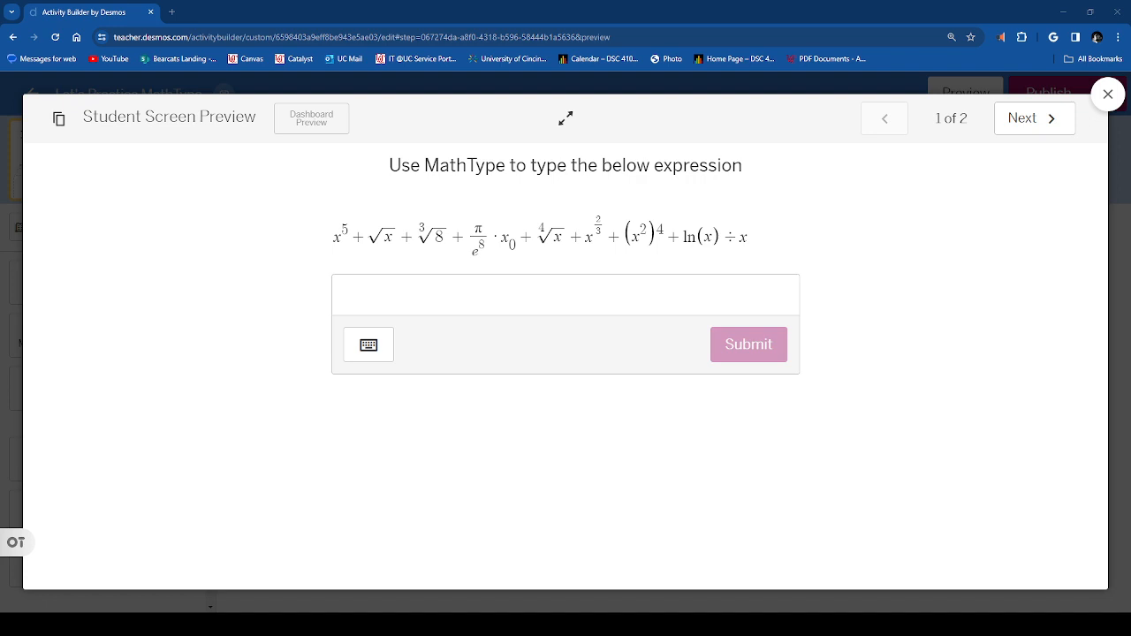
Start the answer with x^5 followed by a plus sign.
{"action": "left_click", "coordinate": [566, 295]}
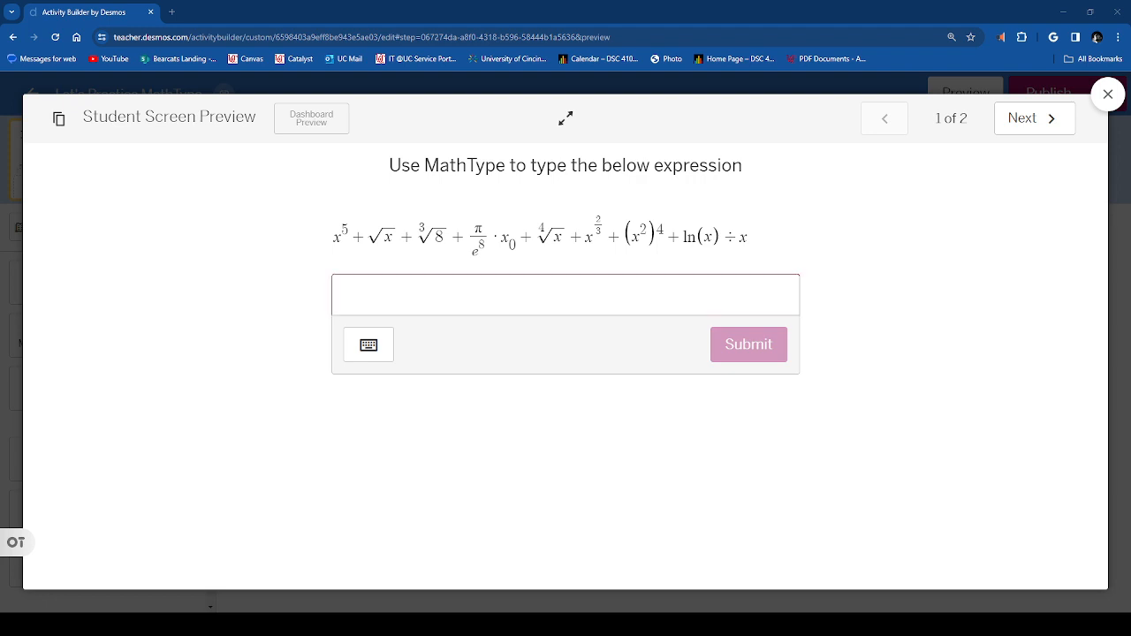
{"action": "left_click", "coordinate": [369, 291]}
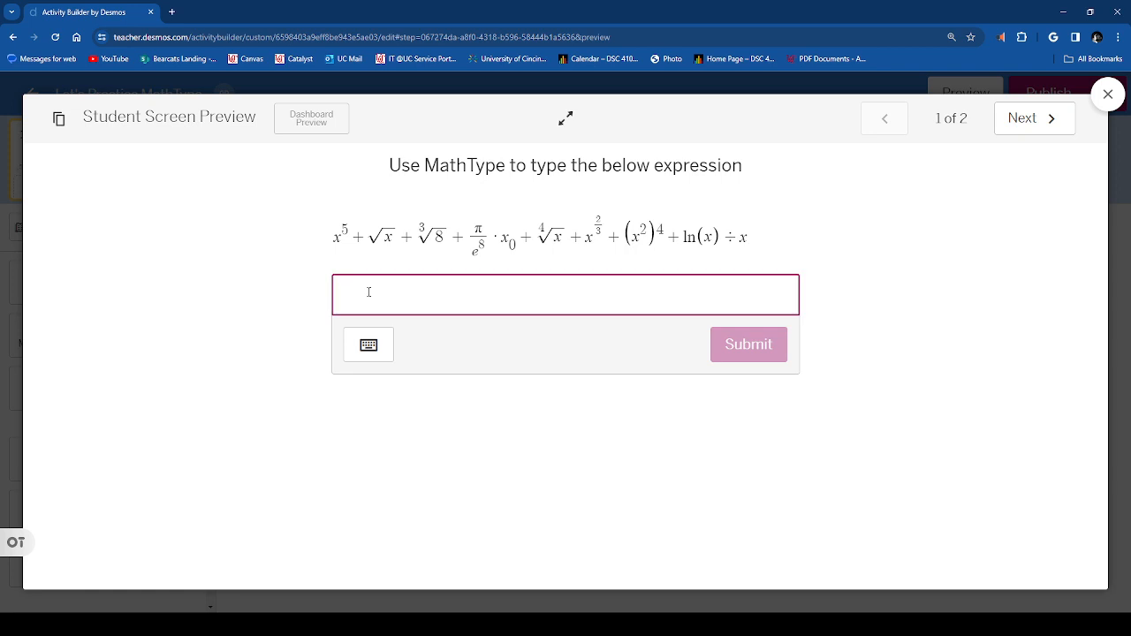
{"action": "type", "text": "x"}
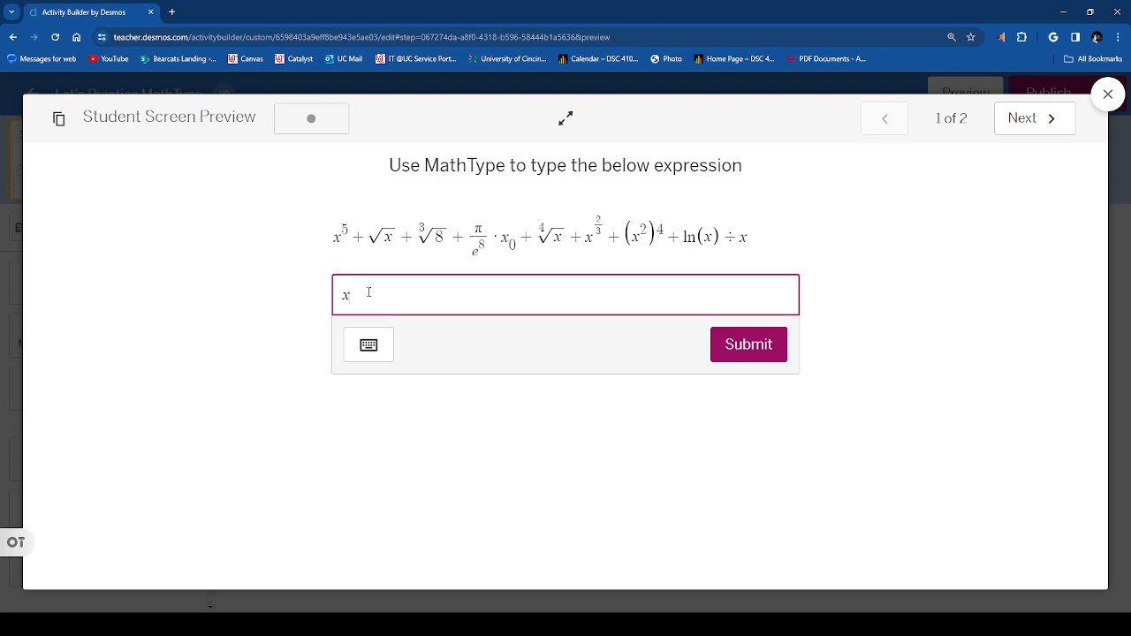
{"action": "type", "text": "^"}
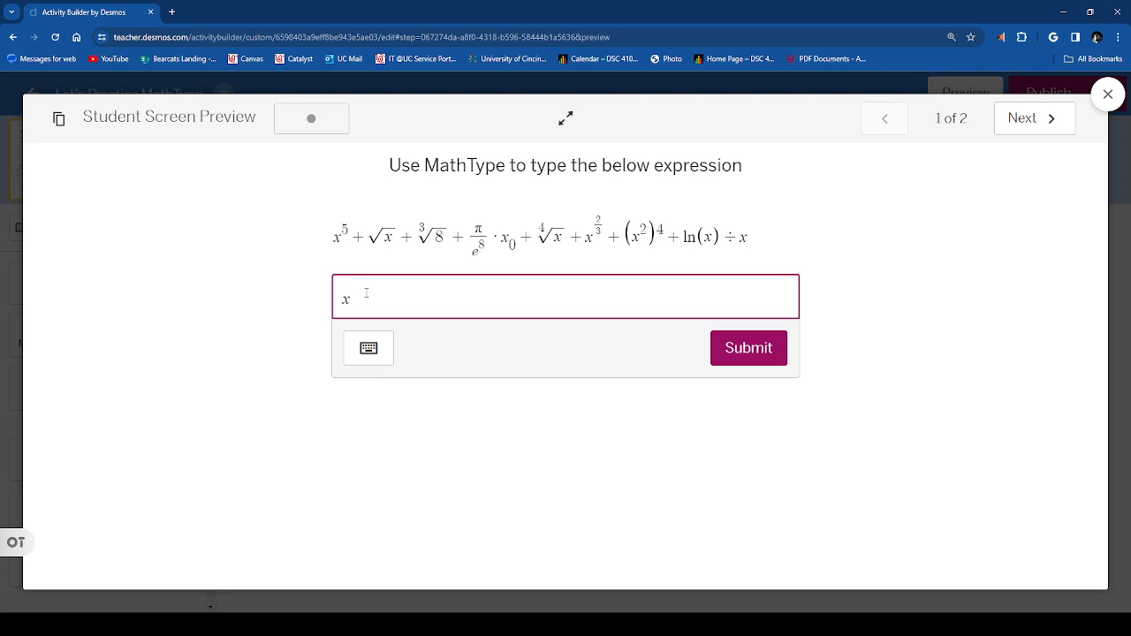
{"action": "type", "text": "5"}
{"action": "type", "text": "+"}
Continue the expression with the square root of x plus the cube root of 8.
{"action": "type", "text": "sqrt"}
{"action": "type", "text": "x"}
{"action": "type", "text": "+"}
{"action": "type", "text": "cbrt"}
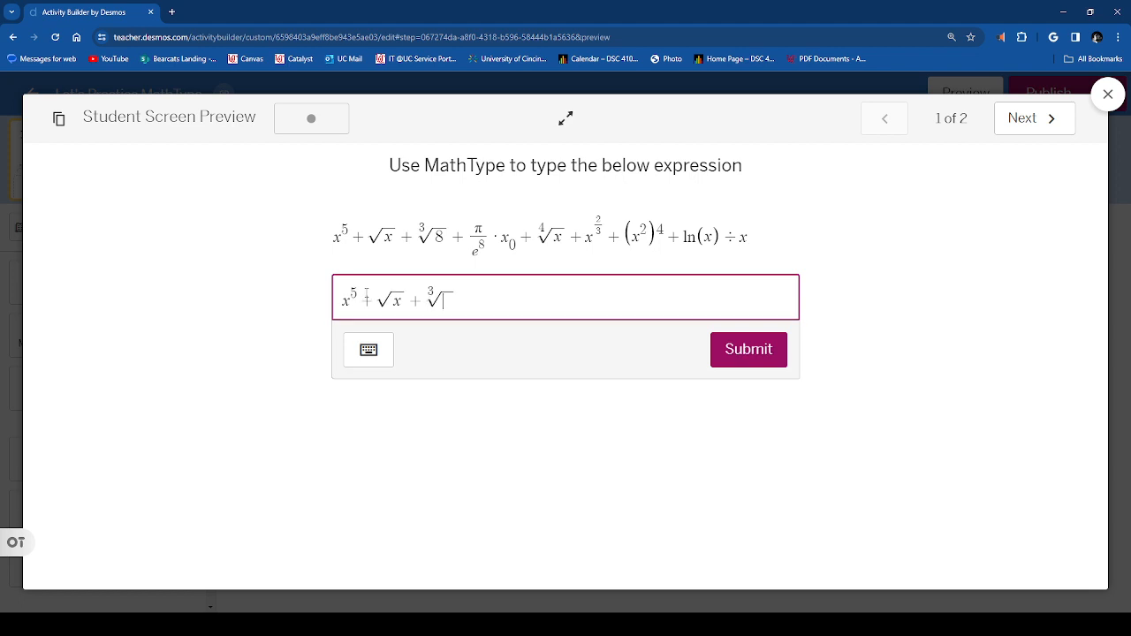
{"action": "type", "text": "8"}
Add the fraction π over e^8, multiplied by x with subscript 0.
{"action": "type", "text": "+/"}
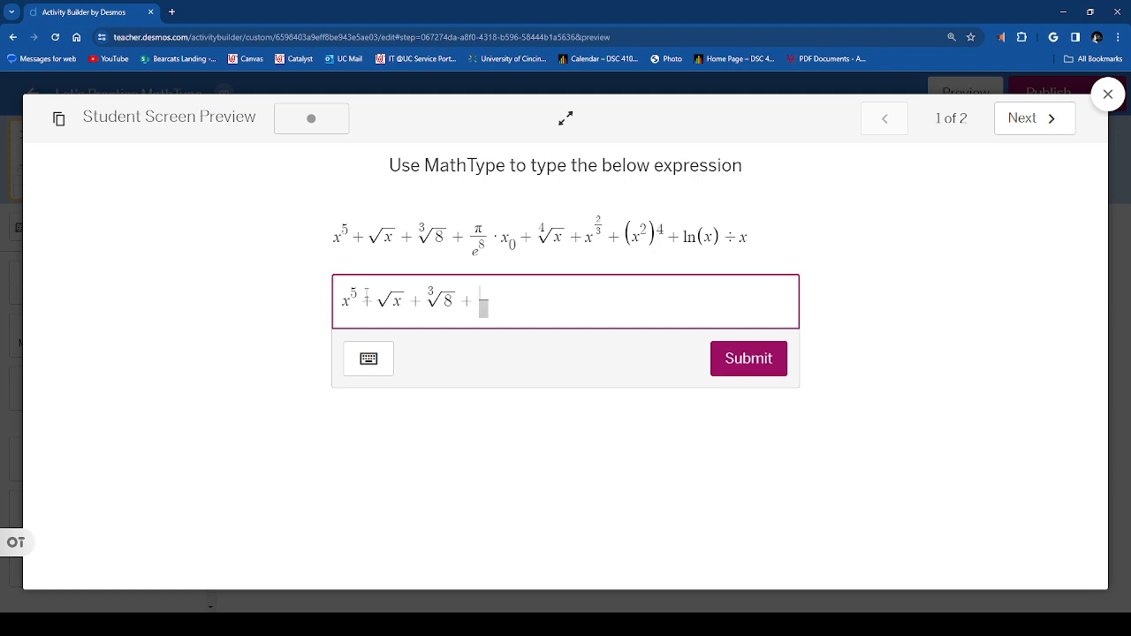
{"action": "key", "text": "BackSpace"}
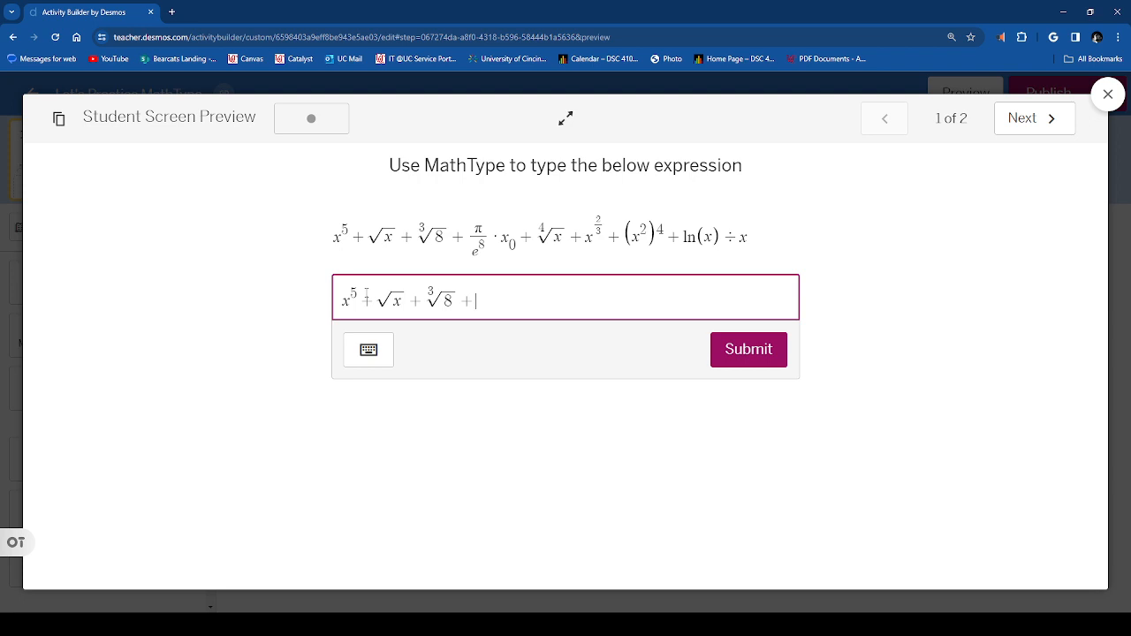
{"action": "type", "text": "/"}
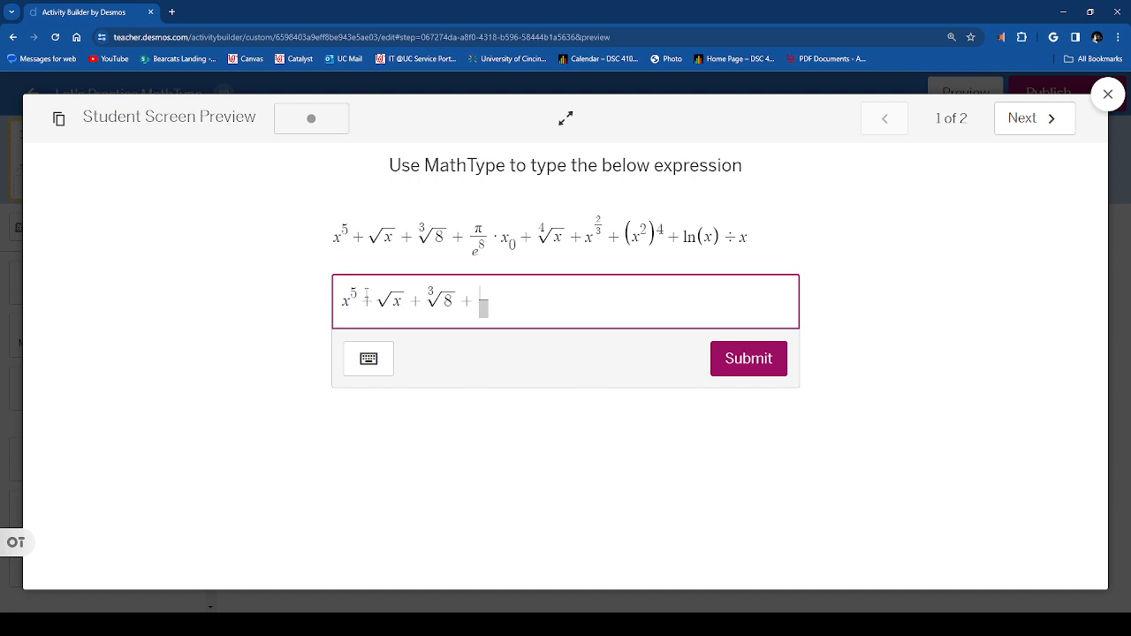
{"action": "type", "text": "pi"}
{"action": "key", "text": "Down"}
{"action": "type", "text": "e"}
{"action": "type", "text": "^"}
{"action": "key", "text": "Up"}
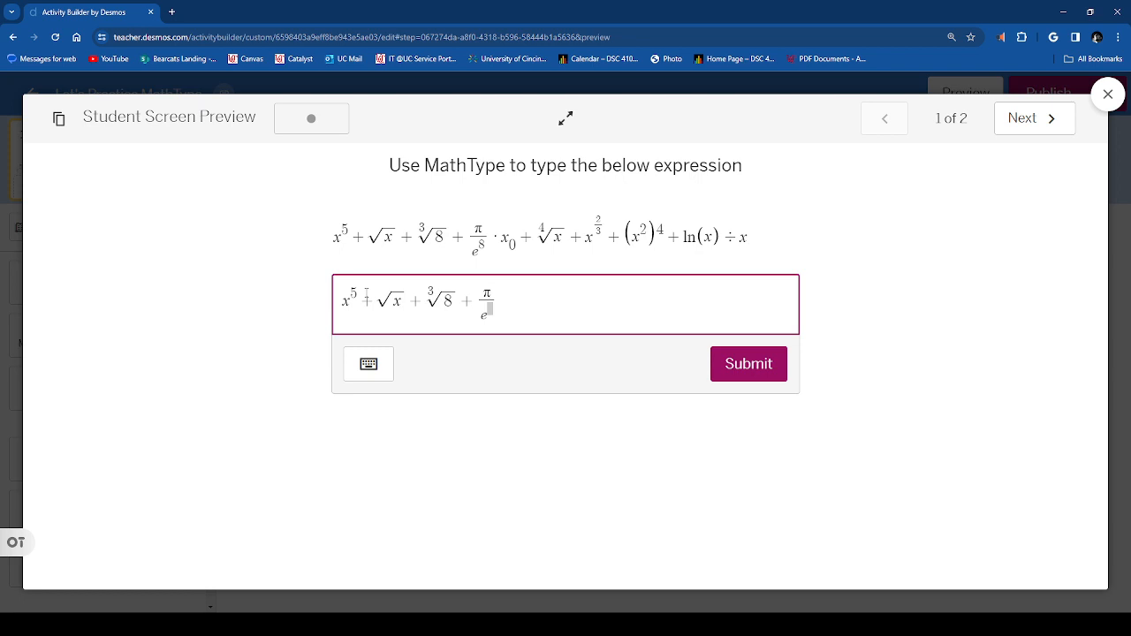
{"action": "key", "text": "Down"}
{"action": "type", "text": "8"}
{"action": "type", "text": "x"}
{"action": "type", "text": "_0"}
Append the eighth root of x, followed by + x.
{"action": "type", "text": "nth"}
{"action": "type", "text": "root"}
{"action": "type", "text": "8"}
{"action": "key", "text": "Right"}
{"action": "type", "text": "x + x"}
Raise the last x to the fractional power 2/3.
{"action": "type", "text": "^("}
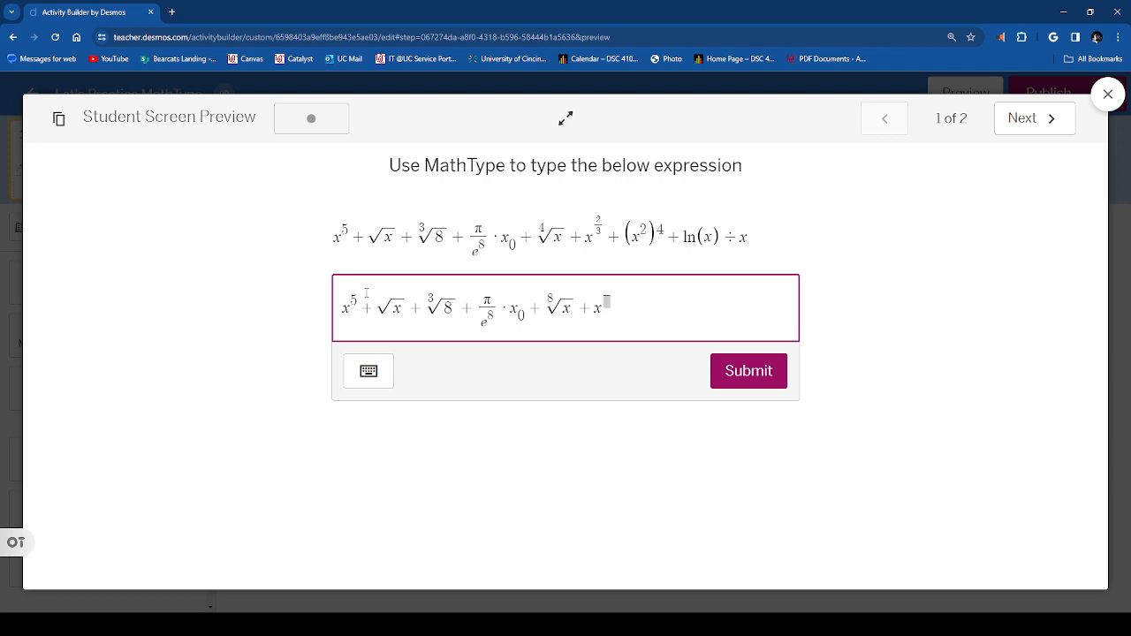
{"action": "type", "text": "2/"}
{"action": "type", "text": ")"}
{"action": "key", "text": "BackSpace"}
Add the term (x^2)^4 to the expression.
{"action": "type", "text": "(x^2"}
{"action": "key", "text": "Right"}
{"action": "key", "text": "Right"}
{"action": "type", "text": ")^4"}
{"action": "key", "text": "BackSpace"}
{"action": "type", "text": "4"}
Complete the expression with + ln(x) ÷ x.
{"action": "type", "text": "+"}
{"action": "type", "text": "ln"}
{"action": "type", "text": "(x"}
{"action": "type", "text": ")"}
{"action": "type", "text": "div"}
{"action": "type", "text": "x"}
Review the entered terms from the square root through the nth root against the given expression.
{"action": "left_click_drag", "start_coordinate": [345, 306], "coordinate": [404, 306]}
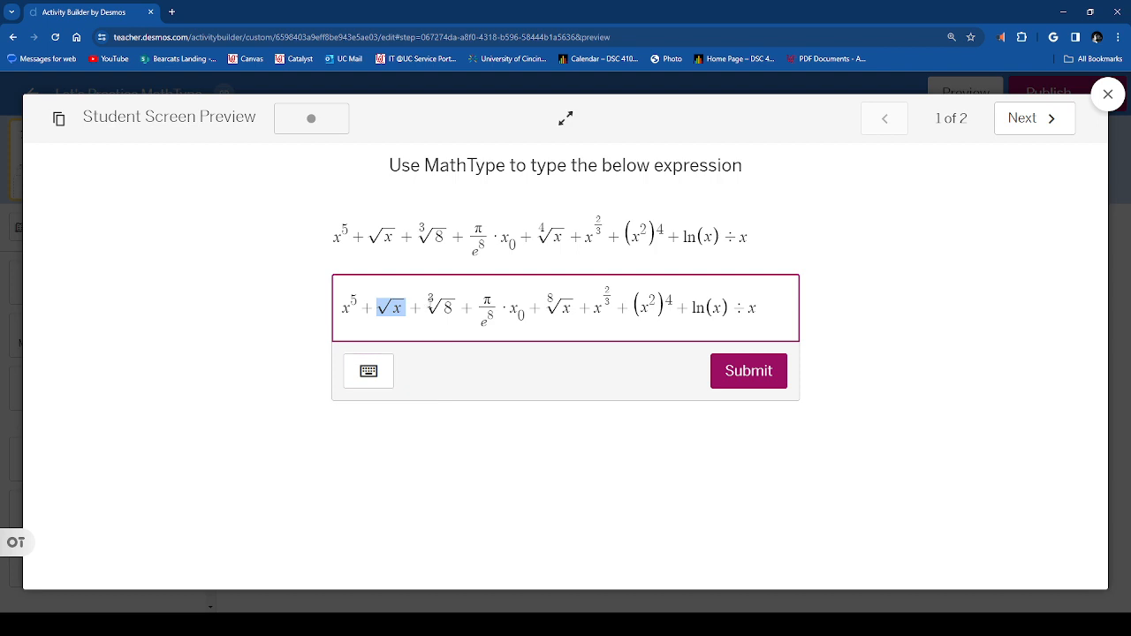
{"action": "left_click_drag", "start_coordinate": [428, 302], "coordinate": [453, 304]}
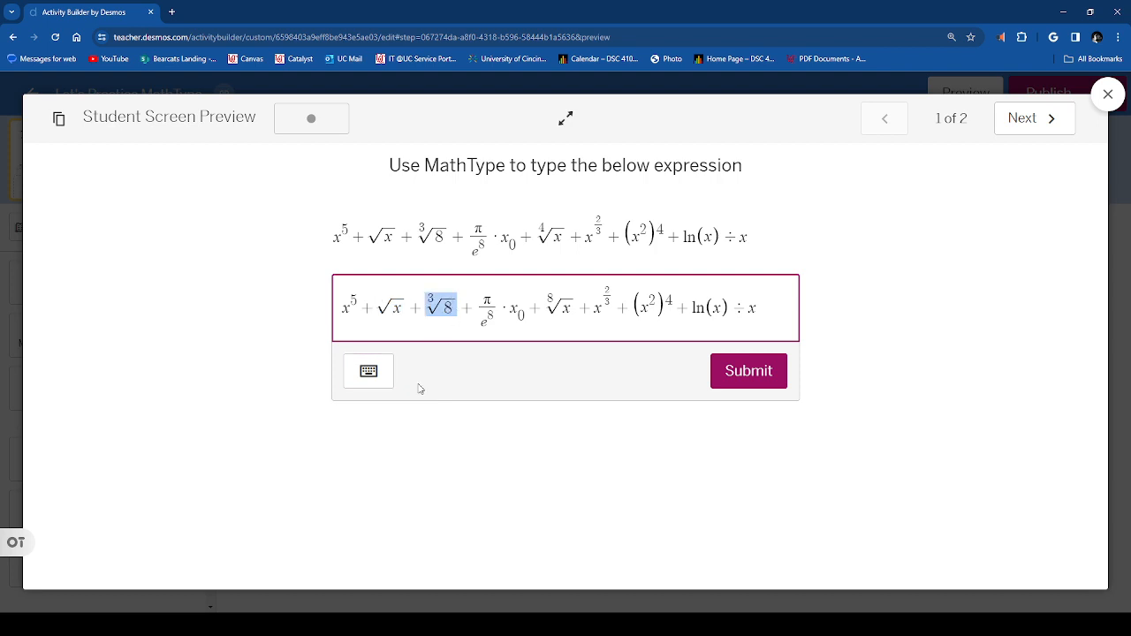
{"action": "left_click_drag", "start_coordinate": [478, 306], "coordinate": [497, 311]}
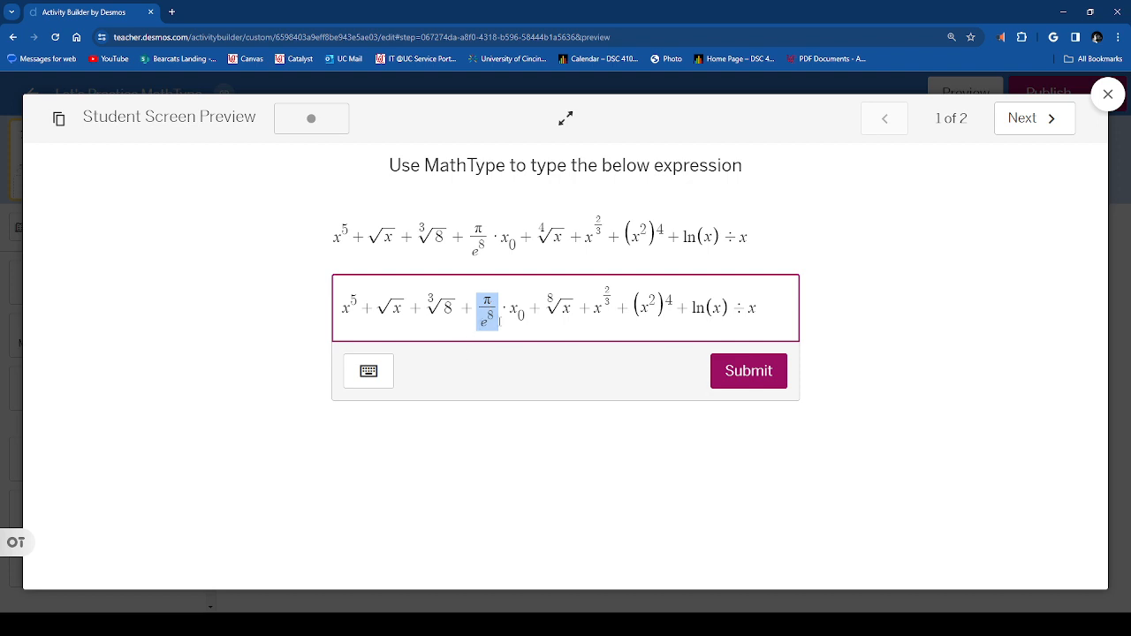
{"action": "left_click_drag", "start_coordinate": [484, 297], "coordinate": [493, 298]}
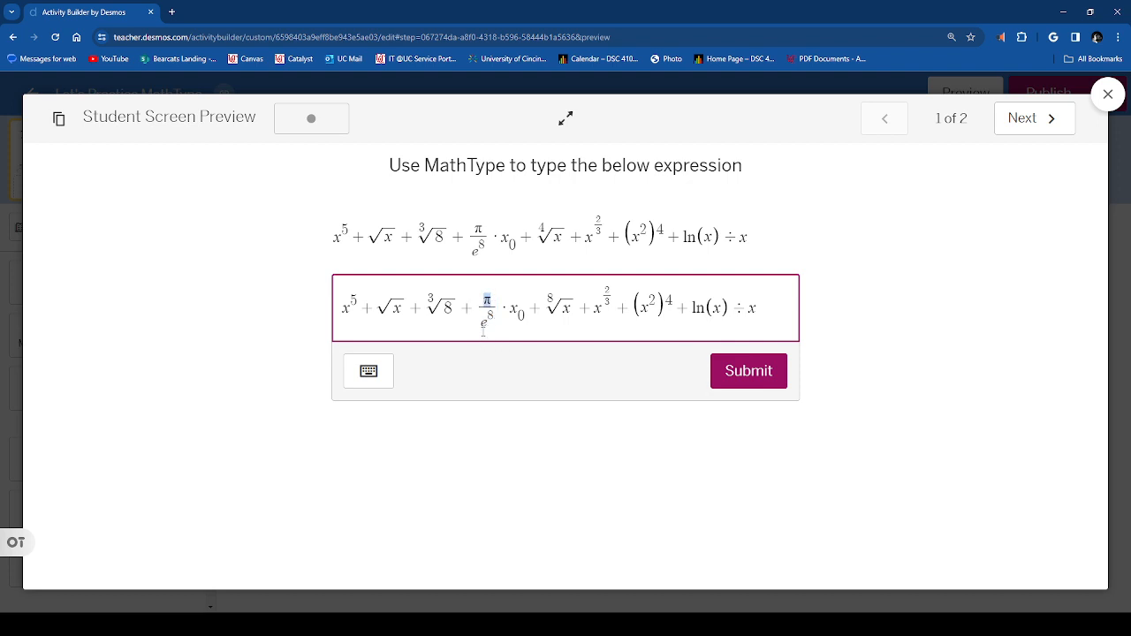
{"action": "double_click", "coordinate": [484, 324]}
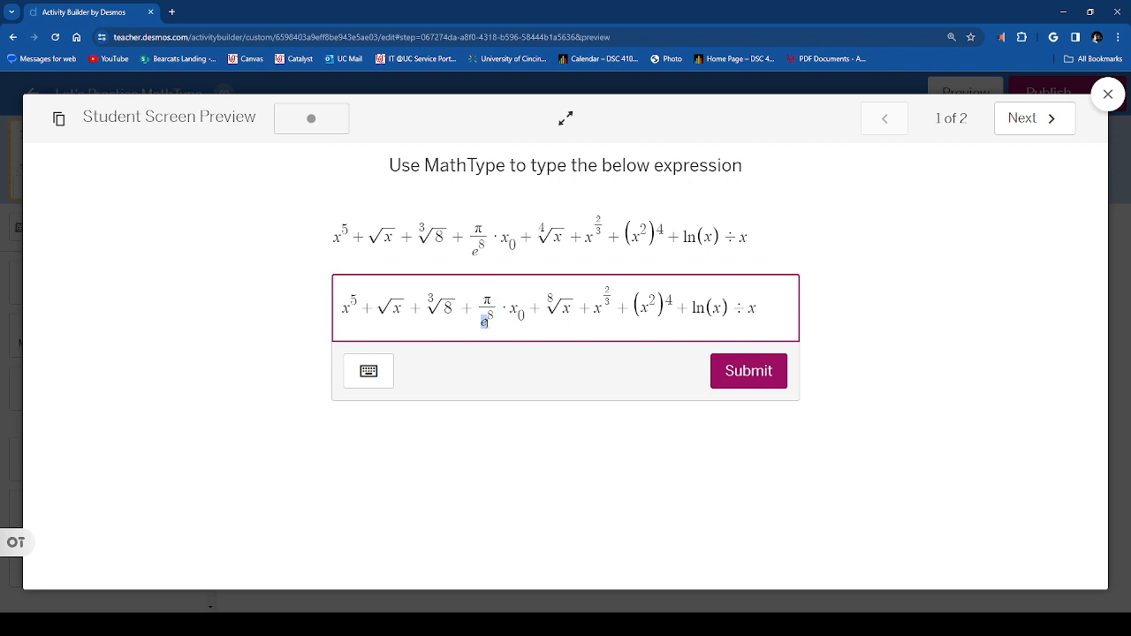
{"action": "double_click", "coordinate": [491, 317]}
{"action": "left_click_drag", "start_coordinate": [512, 309], "coordinate": [527, 315]}
{"action": "left_click_drag", "start_coordinate": [548, 301], "coordinate": [565, 302]}
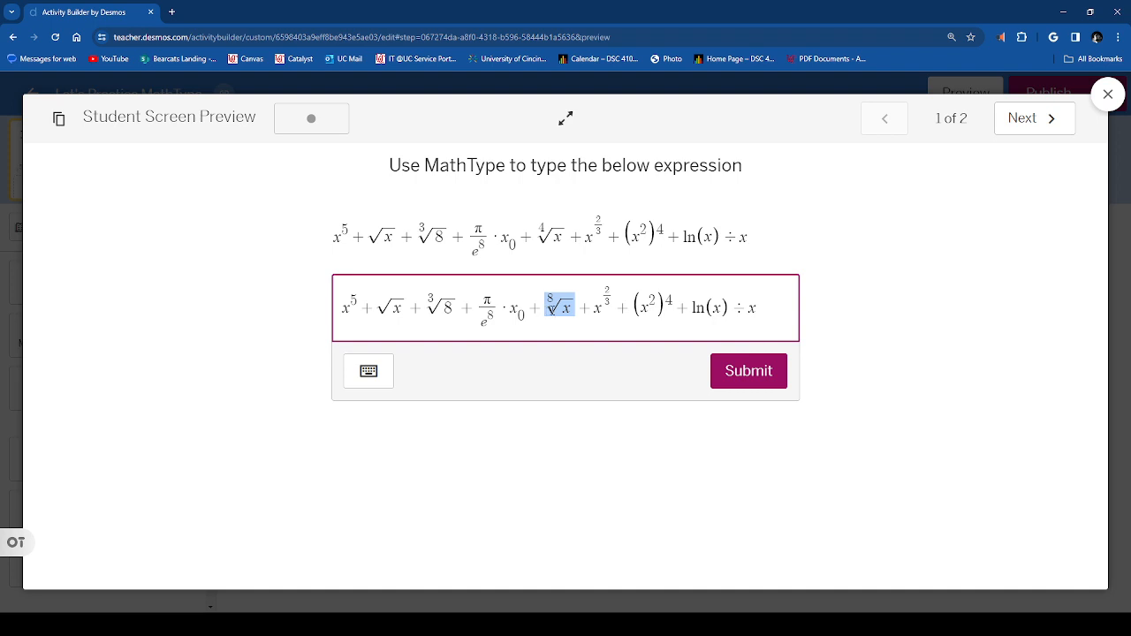
Replace the eighth root of x with the fourth root of x.
{"action": "left_click", "coordinate": [553, 307]}
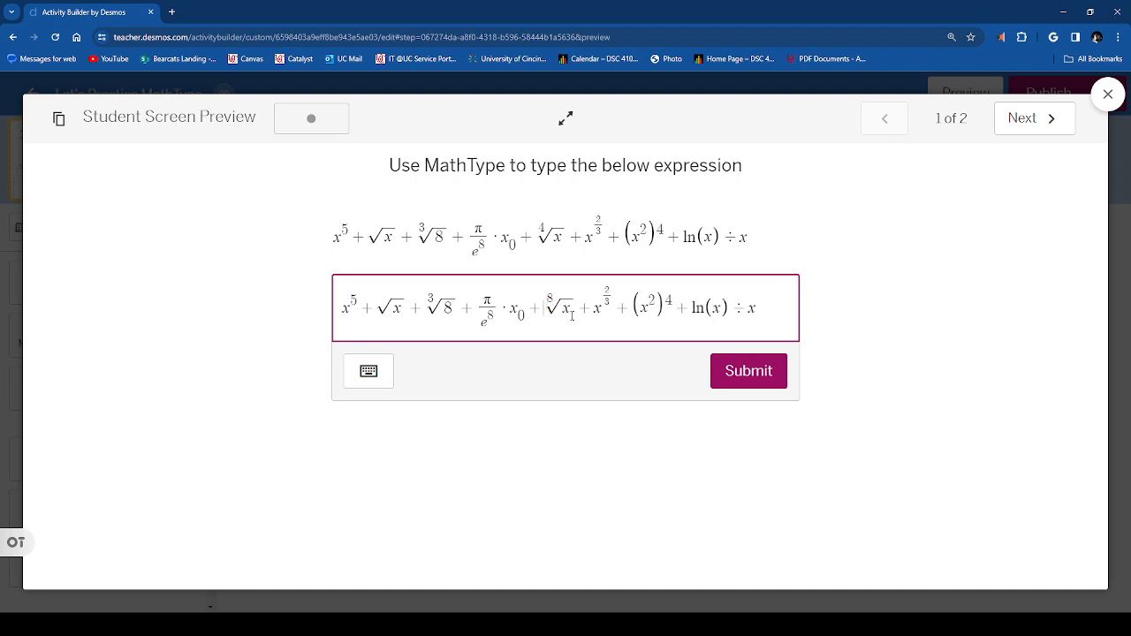
{"action": "left_click", "coordinate": [571, 315]}
{"action": "key", "text": "BackSpace"}
{"action": "key", "text": "BackSpace"}
{"action": "type", "text": "nthro"}
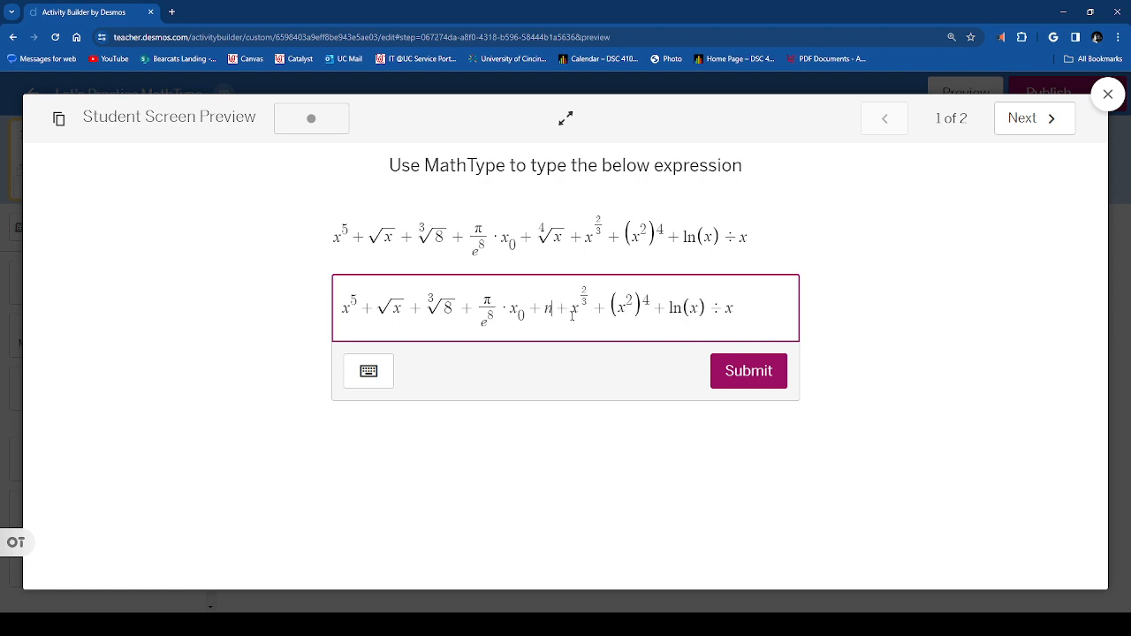
{"action": "type", "text": "ot"}
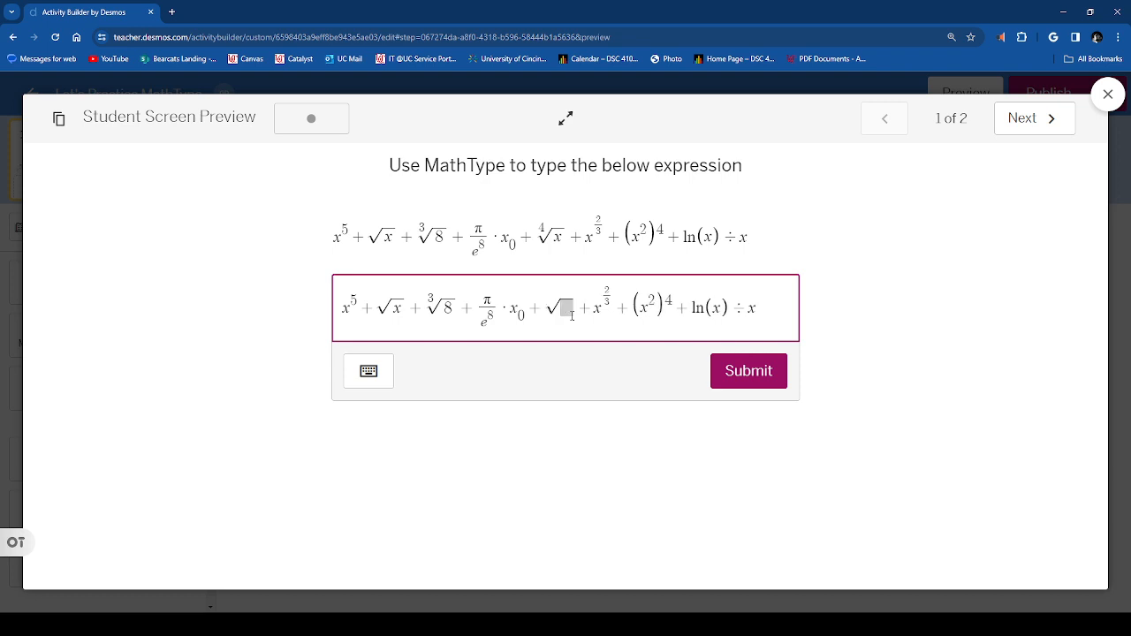
{"action": "type", "text": "4"}
{"action": "key", "text": "BackSpace"}
{"action": "type", "text": "8"}
{"action": "key", "text": "Right"}
{"action": "key", "text": "Left"}
{"action": "key", "text": "BackSpace"}
{"action": "type", "text": "4"}
{"action": "key", "text": "Right"}
{"action": "type", "text": "x"}
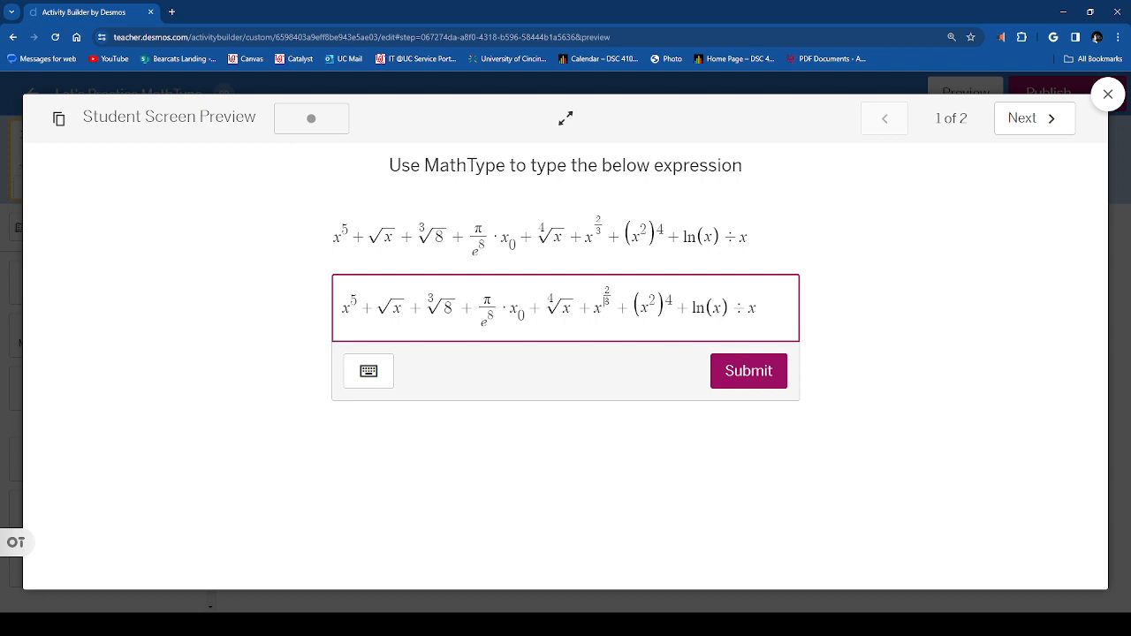
Check the 2/3 exponent, the ln function and the division sign in the answer.
{"action": "left_click_drag", "start_coordinate": [612, 303], "coordinate": [609, 296]}
{"action": "left_click", "coordinate": [611, 291]}
{"action": "double_click", "coordinate": [698, 308]}
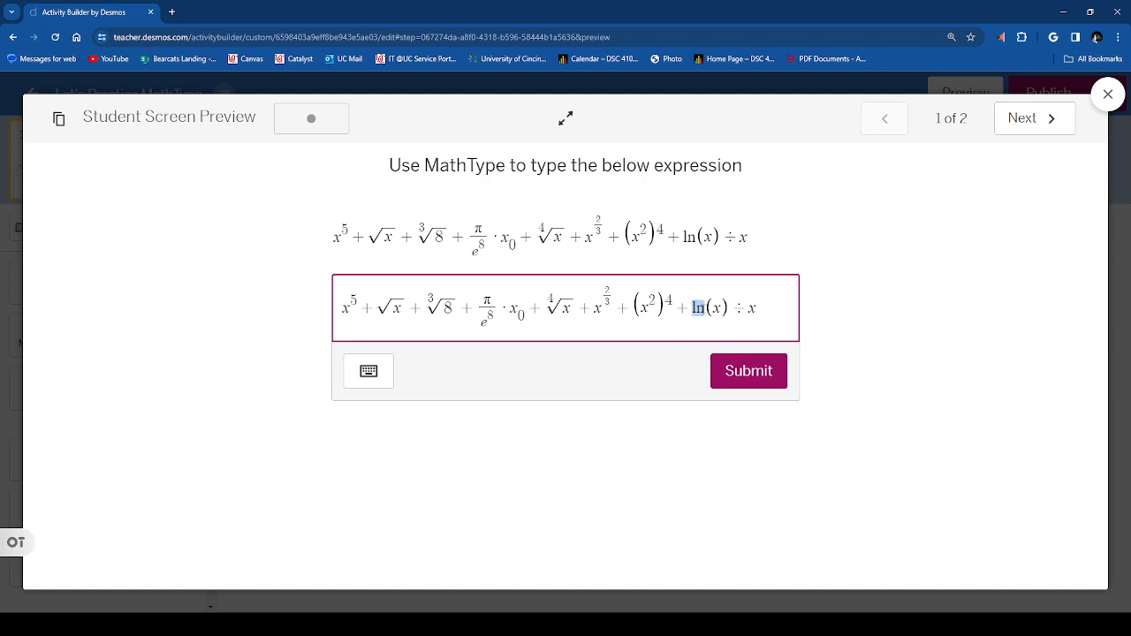
{"action": "left_click", "coordinate": [739, 309]}
{"action": "double_click", "coordinate": [739, 309]}
Show and hide the on-screen math keypad, and submit the completed expression.
{"action": "left_click", "coordinate": [358, 373]}
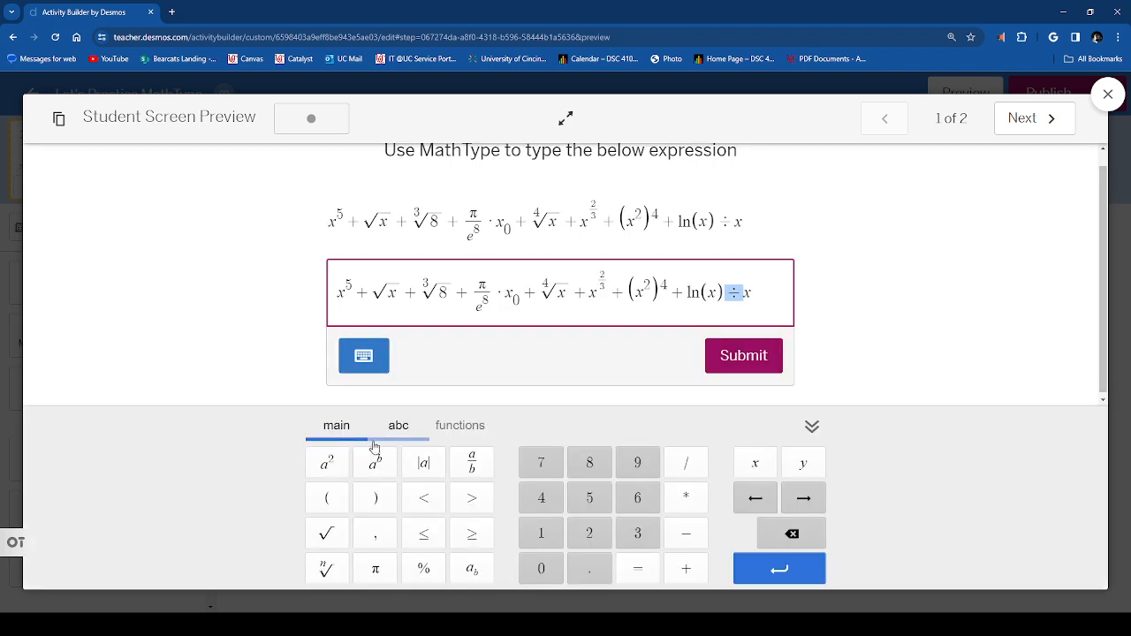
{"action": "left_click", "coordinate": [373, 360]}
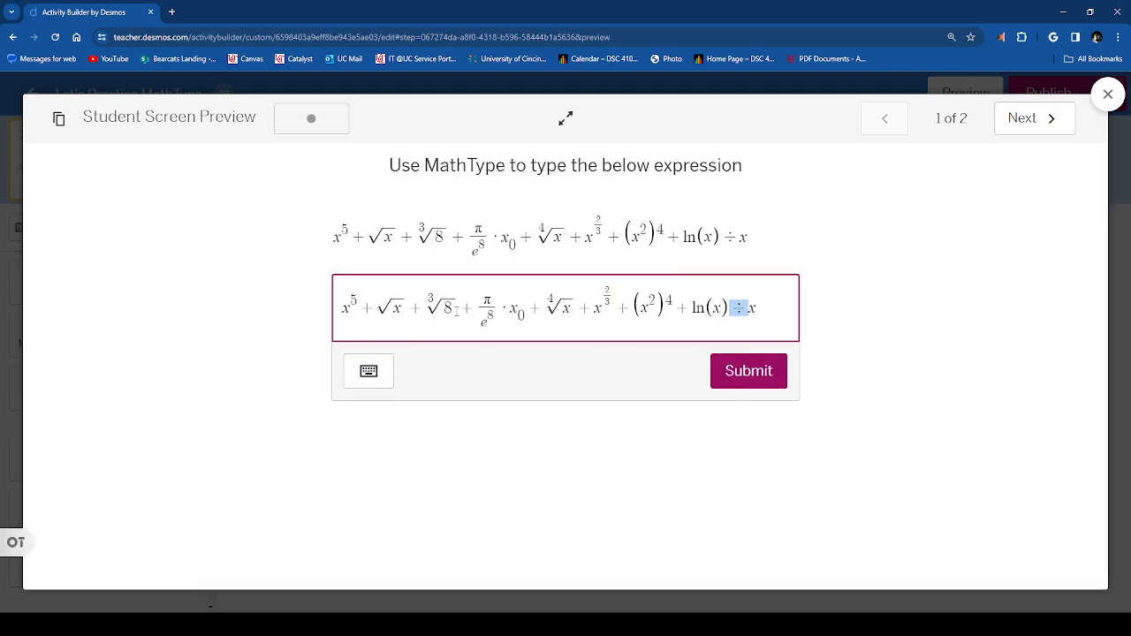
{"action": "left_click", "coordinate": [746, 369]}
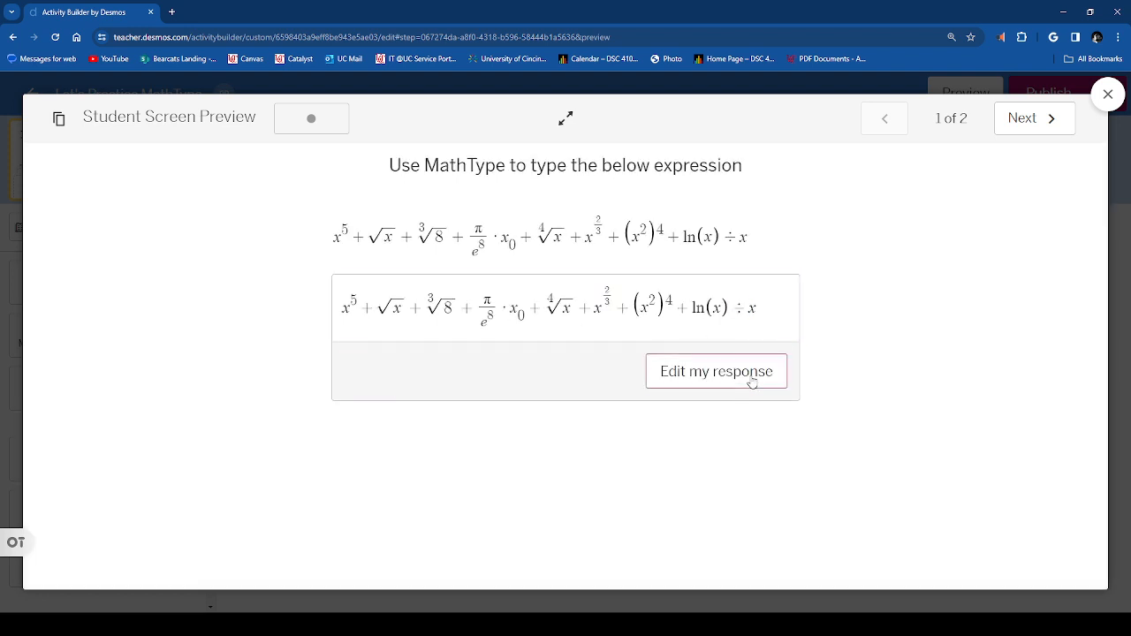